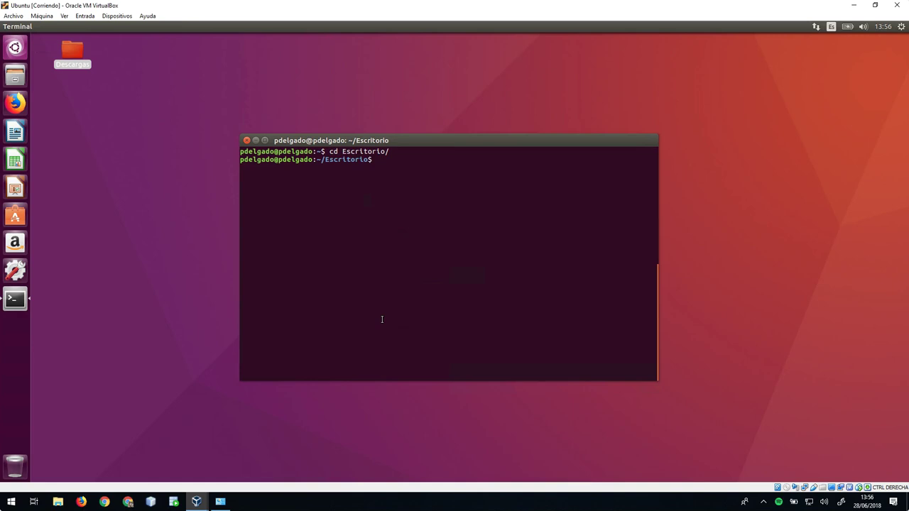
# - Create the desktop folders hola and quetal with mkdir, reusing the recalled command
pyautogui.write('mkdir hola')
pyautogui.press('Return')
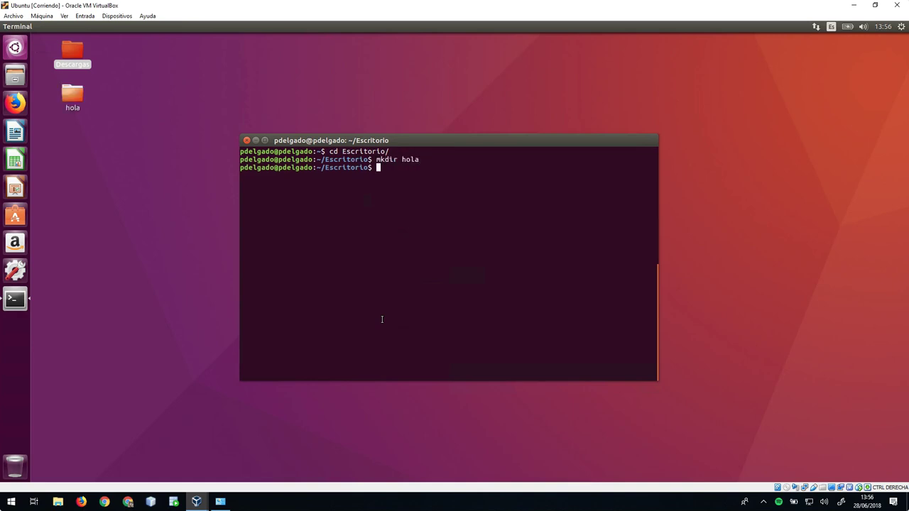
pyautogui.press('Up')
pyautogui.press('BackSpace')
pyautogui.press('BackSpace')
pyautogui.press('BackSpace')
pyautogui.press('BackSpace')
pyautogui.write('quetal')
pyautogui.press('Return')
# - Create the Programacion folder with mkdir and open it in Files
pyautogui.click(106, 149)
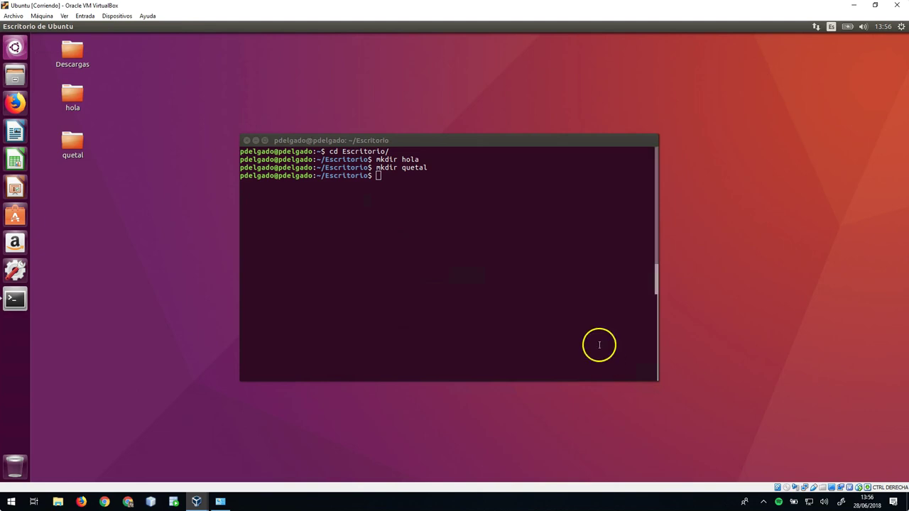
pyautogui.click(430, 266)
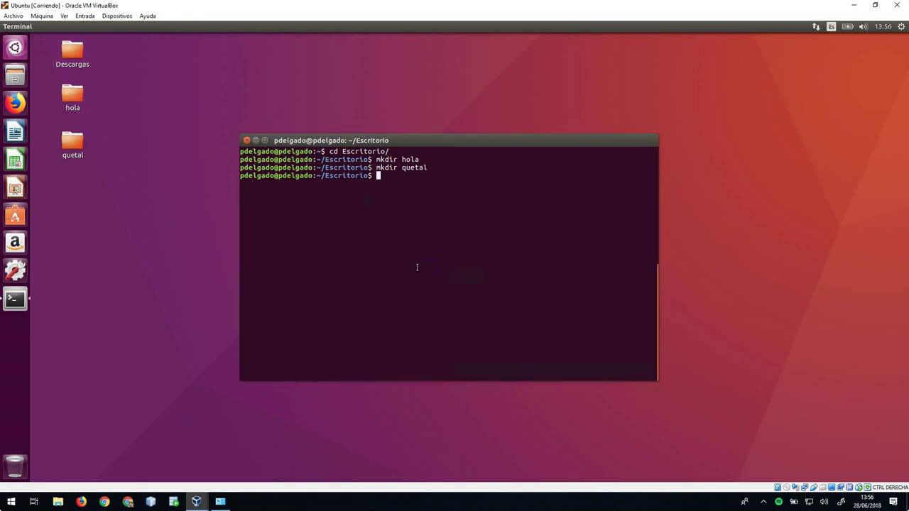
pyautogui.write('mkdir Programacion')
pyautogui.press('Return')
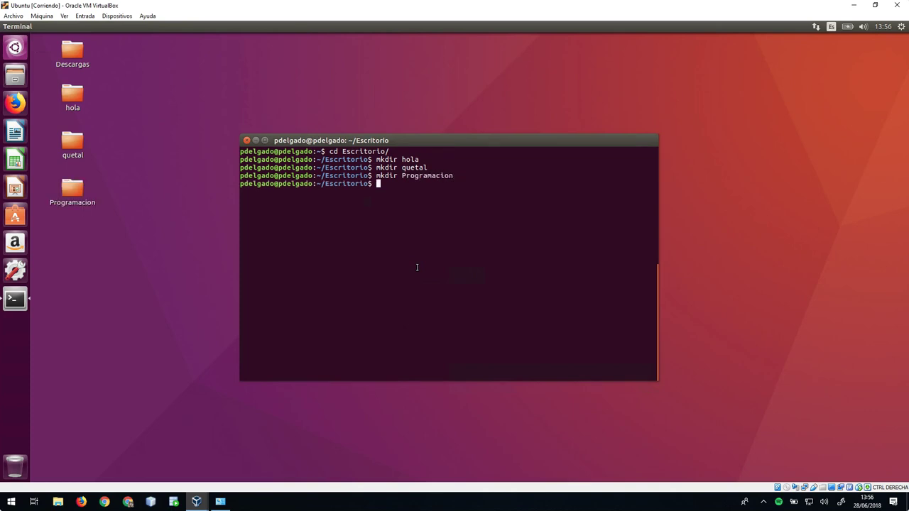
pyautogui.doubleClick(73, 189)
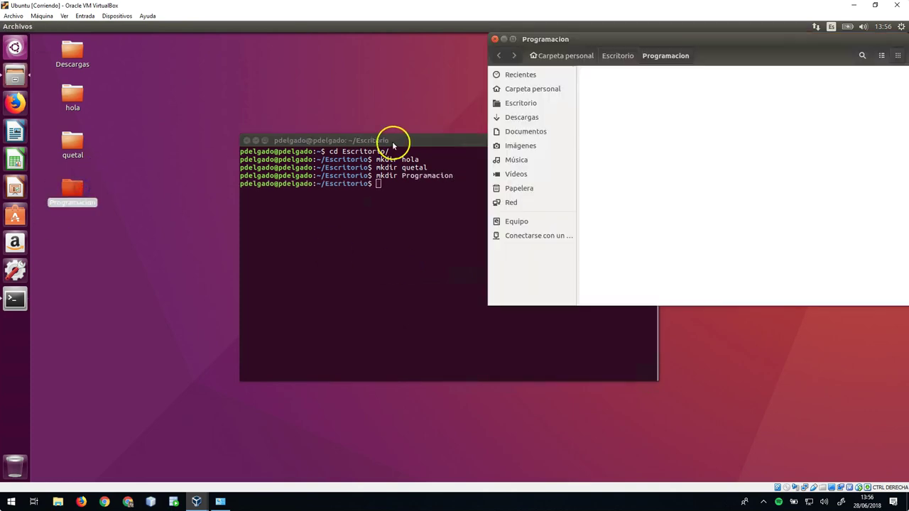
# - Make Java, Python and C folders on the desktop, then permanently delete them
pyautogui.click(399, 141)
pyautogui.moveTo(399, 141); pyautogui.dragTo(317, 160)
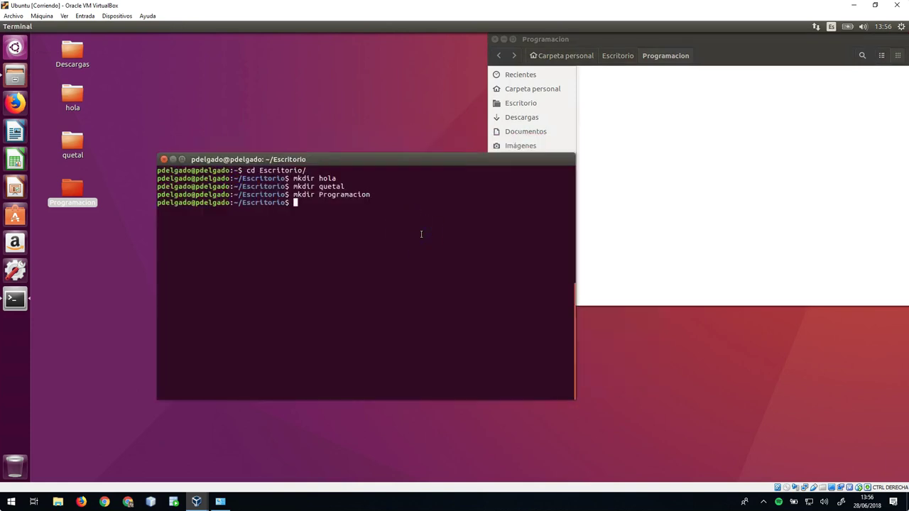
pyautogui.write('mkdir Java Python C')
pyautogui.press('Return')
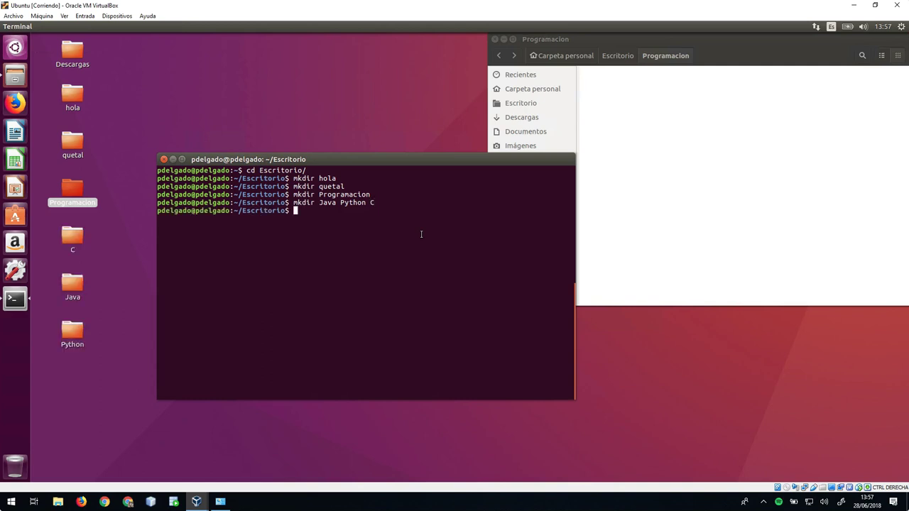
pyautogui.moveTo(118, 225); pyautogui.dragTo(75, 345)
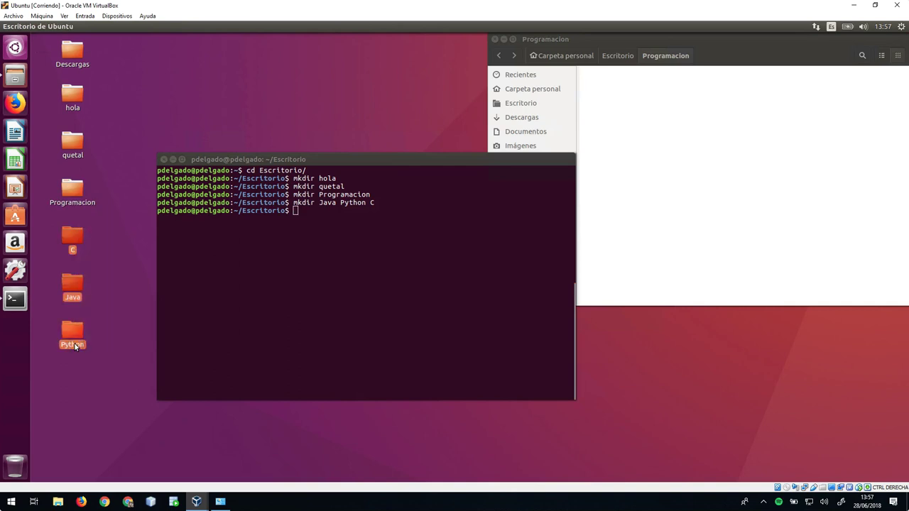
pyautogui.hotkey('shift', 'Delete')
pyautogui.press('Return')
# - Inside Programacion, create the Java, Python and C folders, then return to Escritorio
pyautogui.click(376, 348)
pyautogui.write('cd ')
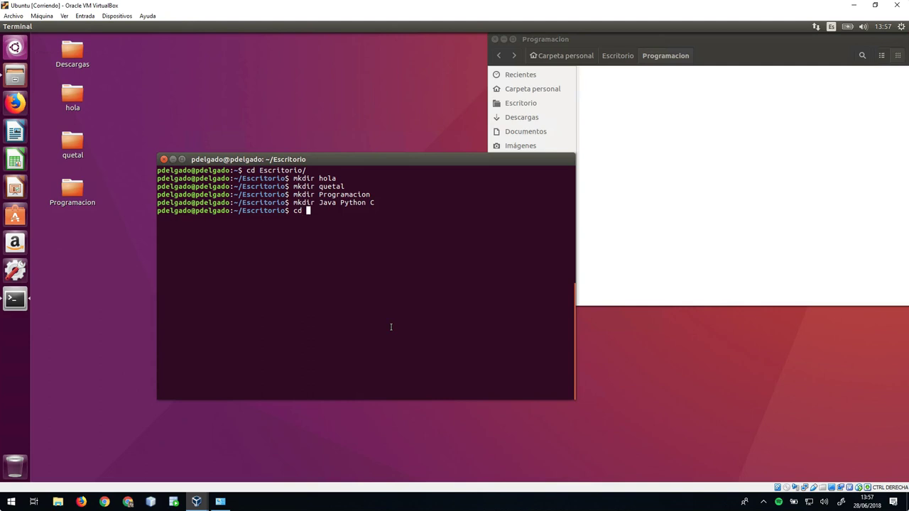
pyautogui.write('Pro')
pyautogui.press('Tab')
pyautogui.press('Return')
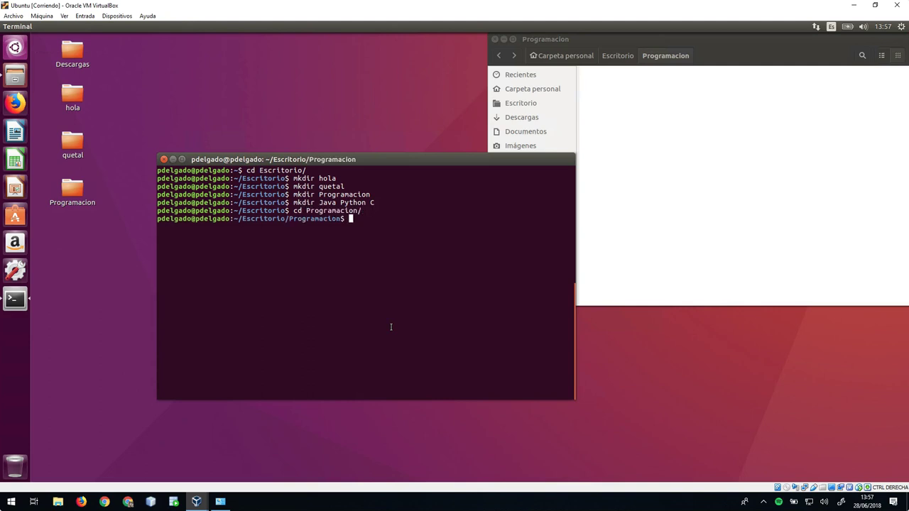
pyautogui.press('Up')
pyautogui.press('Up')
pyautogui.press('Return')
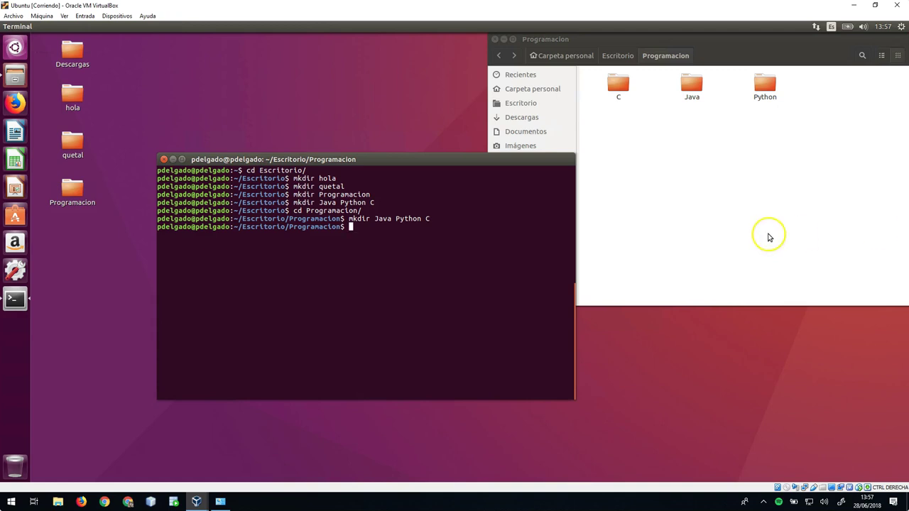
pyautogui.write('cd ..')
pyautogui.press('Return')
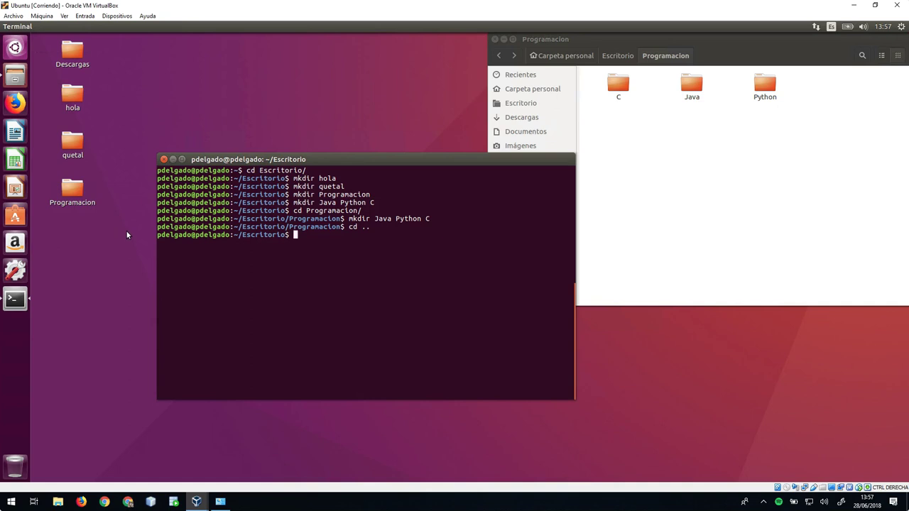
# - Create BD with Oracle and PostgreSQL subfolders using mkdir -p and check them in Files
pyautogui.write('mkdir -p BD/OP')
pyautogui.press('BackSpace')
pyautogui.write('racle BD/PostgreSQL')
pyautogui.press('Return')
pyautogui.click(73, 240)
pyautogui.click(73, 240)
pyautogui.doubleClick(164, 88)
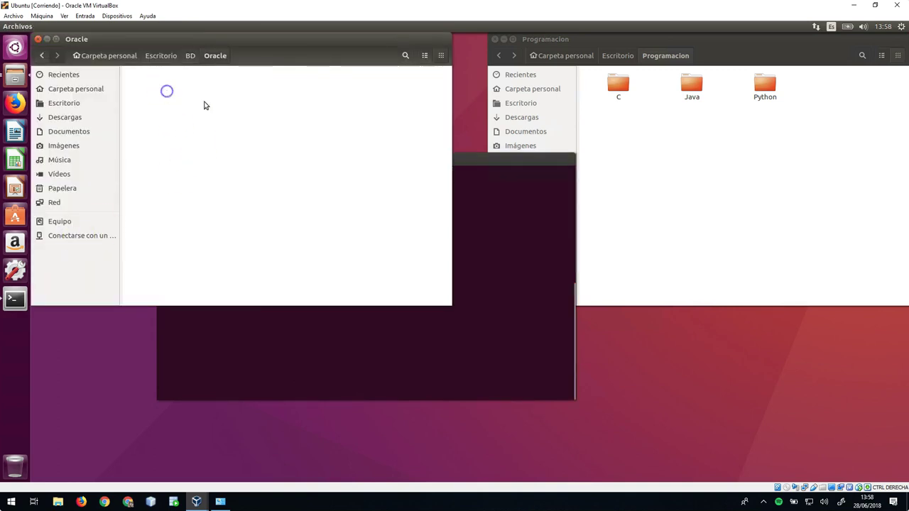
pyautogui.click(41, 55)
pyautogui.click(38, 39)
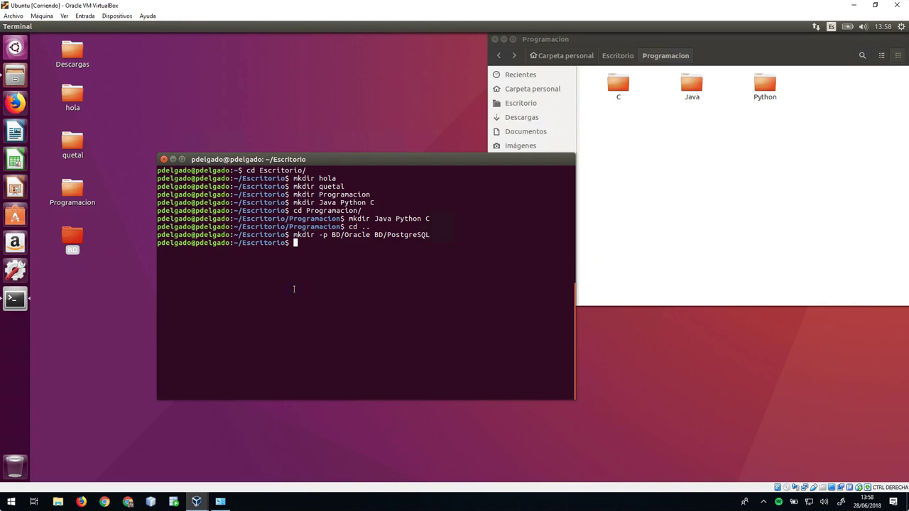
# - Create the "Bases de datos" folder and check it in Files
pyautogui.write('mkdir "Bases de datos"')
pyautogui.press('Return')
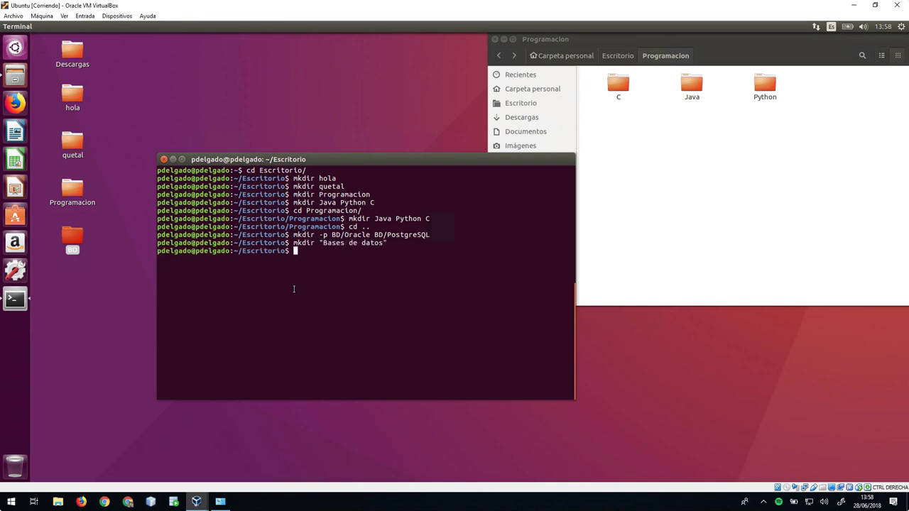
pyautogui.click(71, 286)
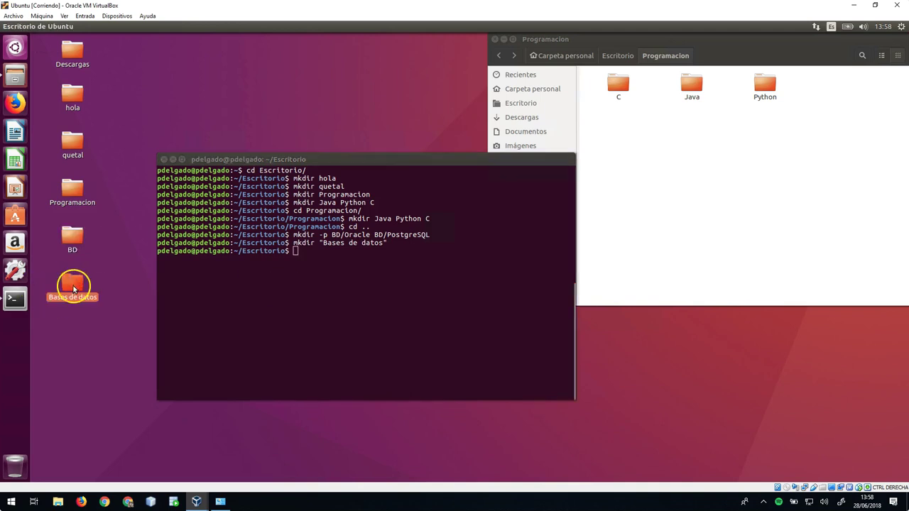
pyautogui.doubleClick(71, 286)
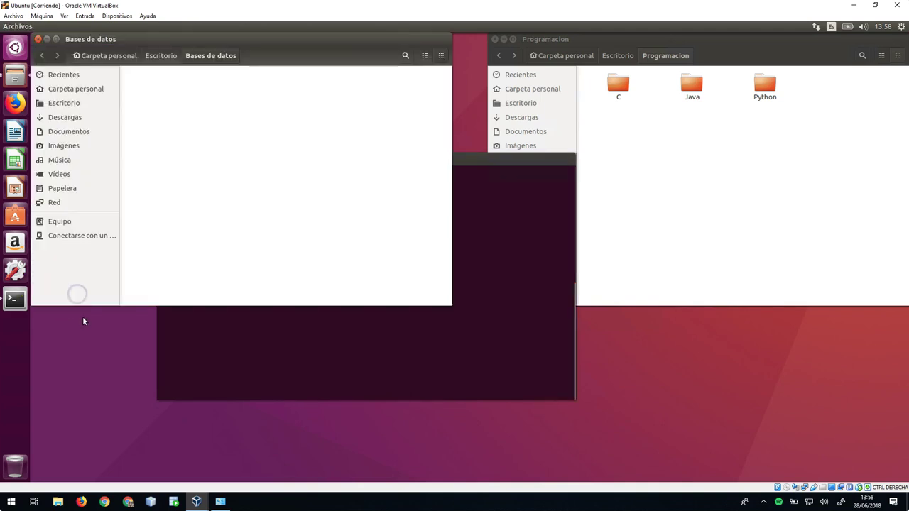
pyautogui.click(38, 39)
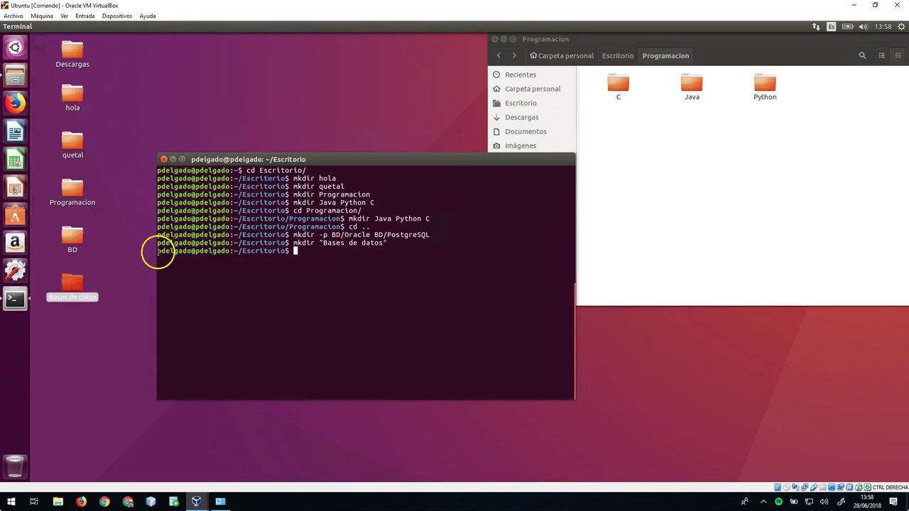
# - Clear the terminal screen and start typing an mv command
pyautogui.click(521, 286)
pyautogui.write('clear')
pyautogui.press('Return')
pyautogui.write('mv')
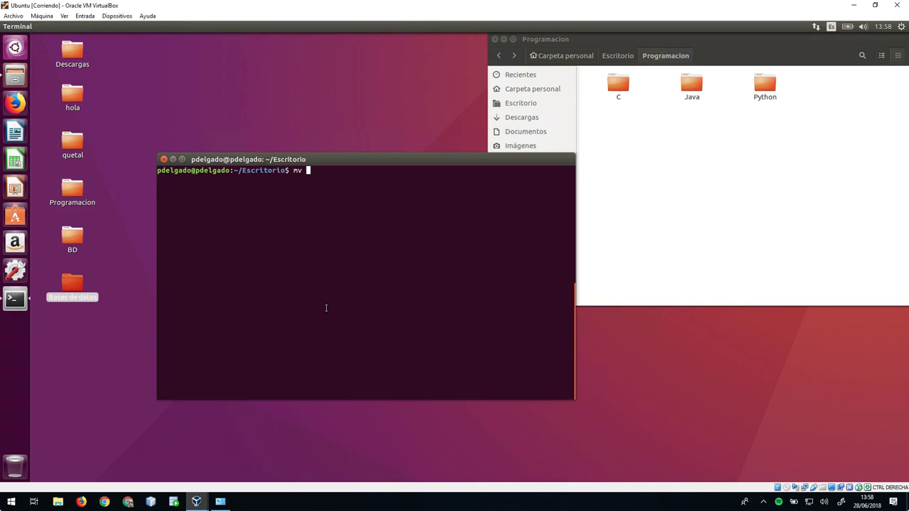
# - Rename the quetal folder to holahola2 with mv
pyautogui.write('quer')
pyautogui.press('BackSpace')
pyautogui.press('Tab')
pyautogui.write('holahola2')
pyautogui.press('Return')
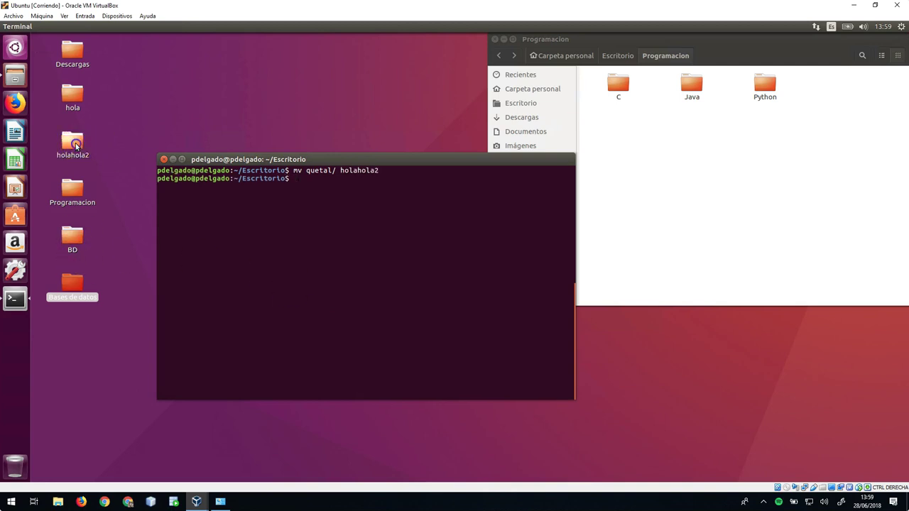
pyautogui.click(76, 145)
# - Move BD into Programacion with mv -v and open Programacion to confirm
pyautogui.click(319, 219)
pyautogui.write('mv')
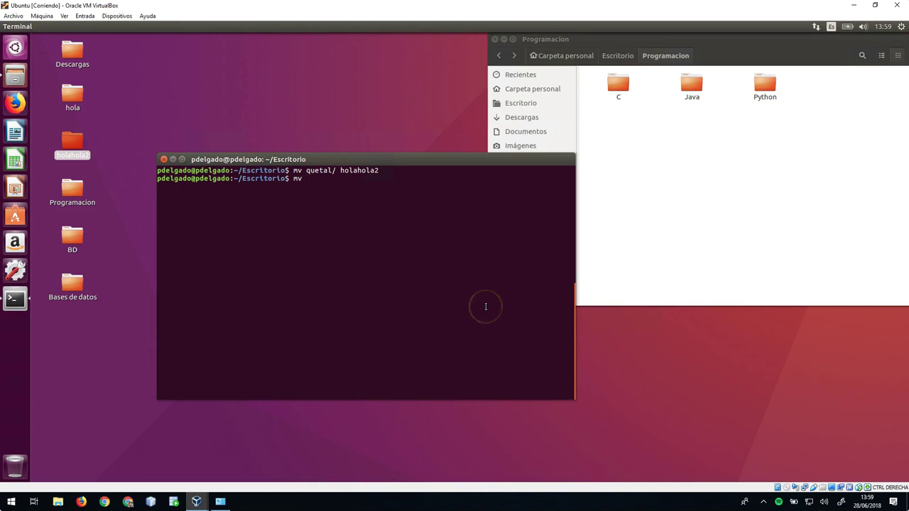
pyautogui.write('-v BD/ Pr')
pyautogui.press('Tab')
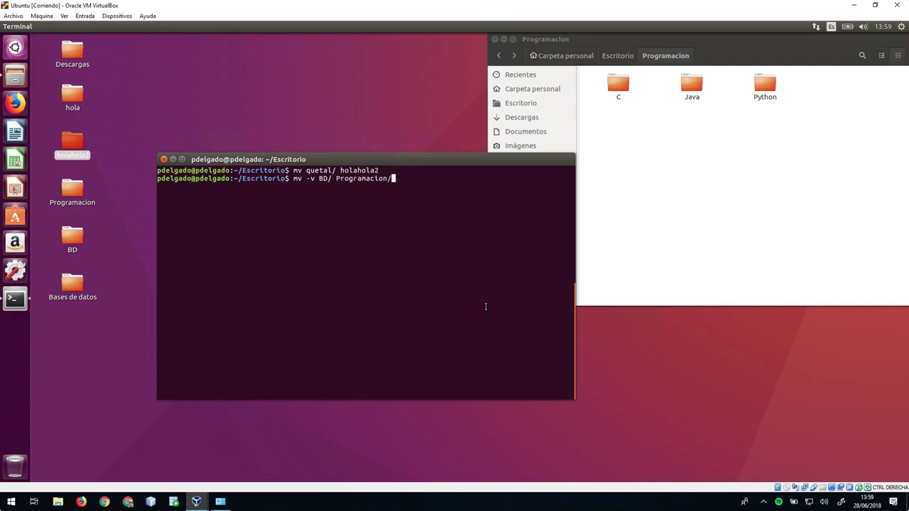
pyautogui.press('Return')
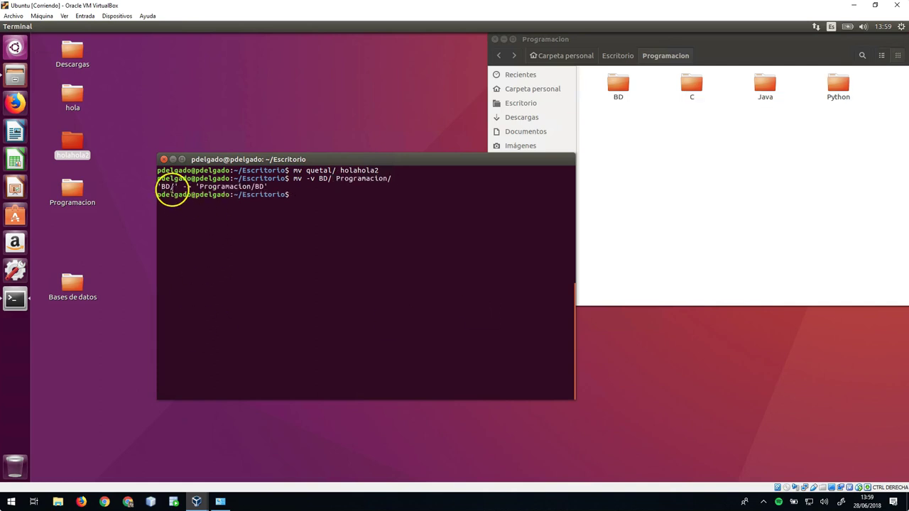
pyautogui.moveTo(269, 186); pyautogui.dragTo(158, 186)
pyautogui.doubleClick(74, 189)
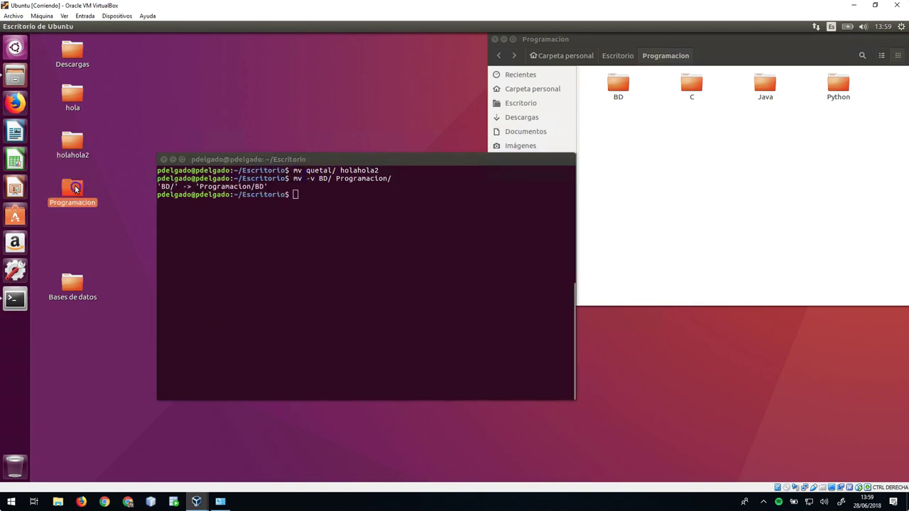
# - Open BD inside Programacion to see Oracle and PostgreSQL, then run pwd
pyautogui.doubleClick(161, 98)
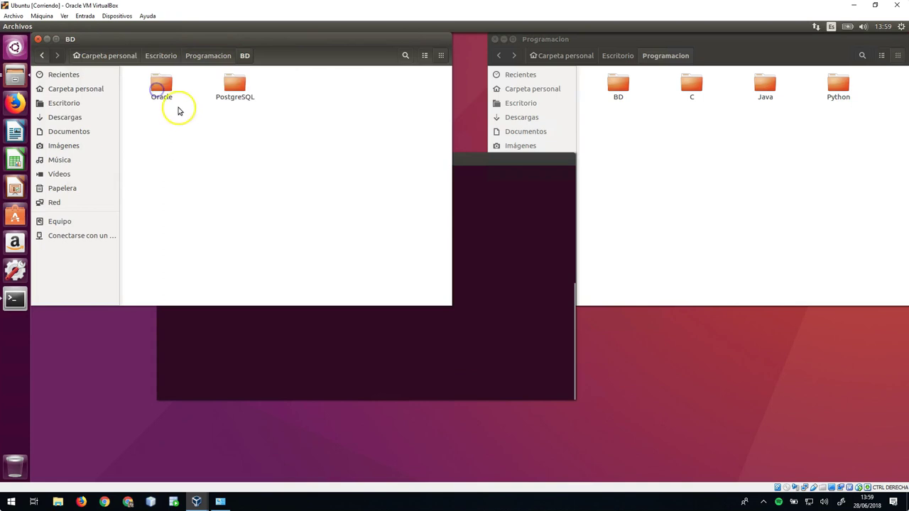
pyautogui.click(561, 311)
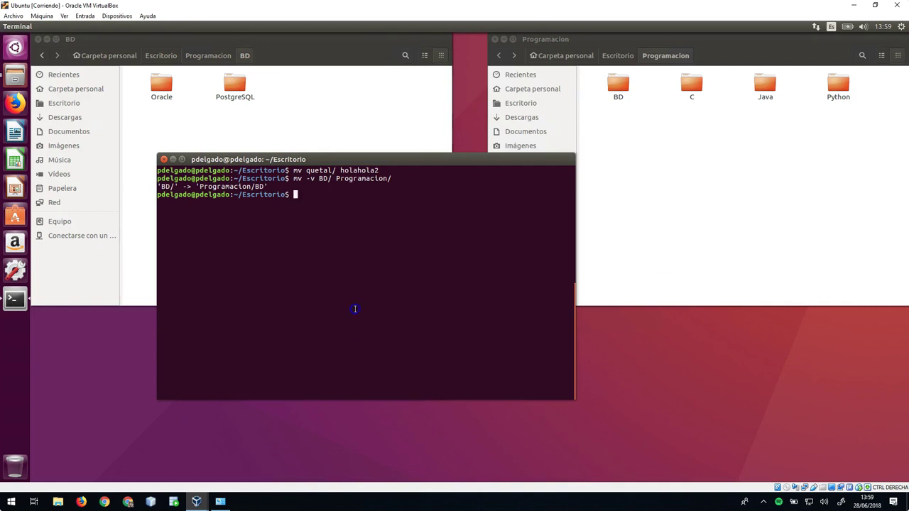
pyautogui.write('pwd')
pyautogui.press('Return')
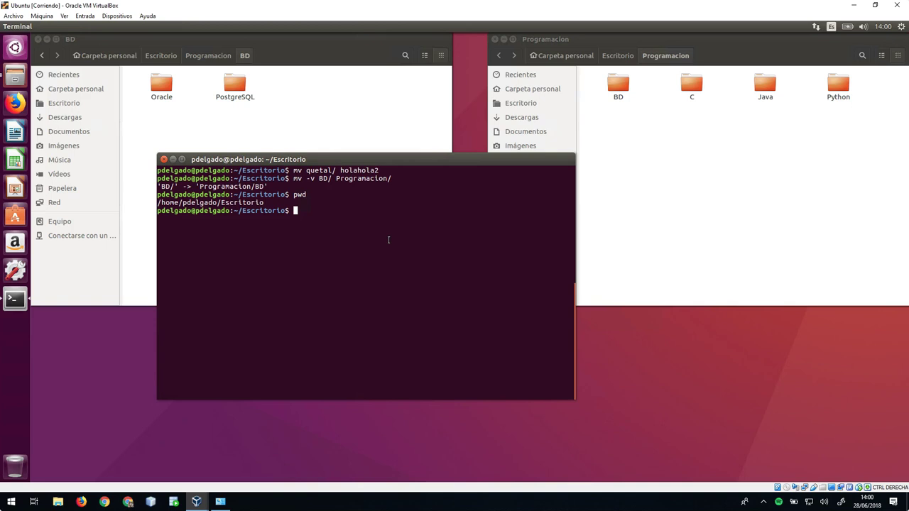
# - Type rmdir Bd at the prompt without running it
pyautogui.write('rmdir')
pyautogui.write('Bd')
# - Try rmdir Programacion/, which fails as not empty, and inspect BD in Files
pyautogui.press('BackSpace')
pyautogui.press('BackSpace')
pyautogui.write('Pr')
pyautogui.press('Tab')
pyautogui.press('Return')
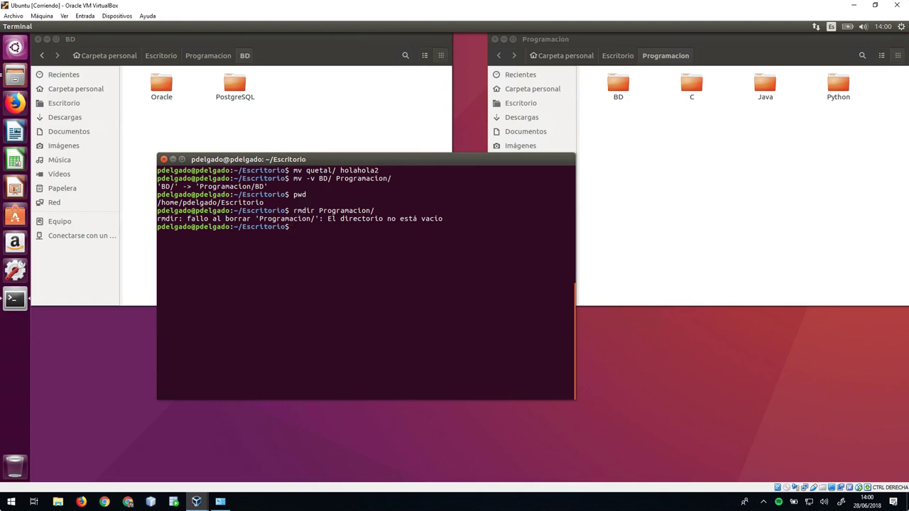
pyautogui.doubleClick(624, 87)
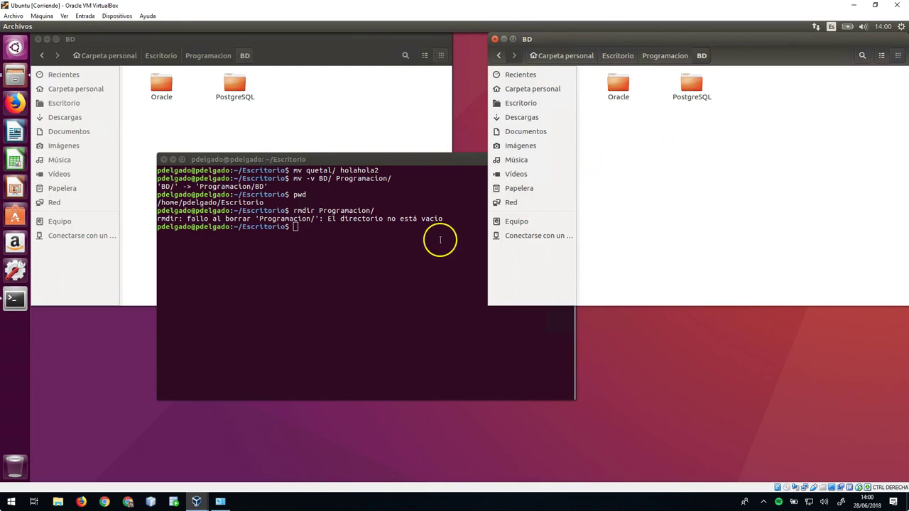
pyautogui.click(390, 240)
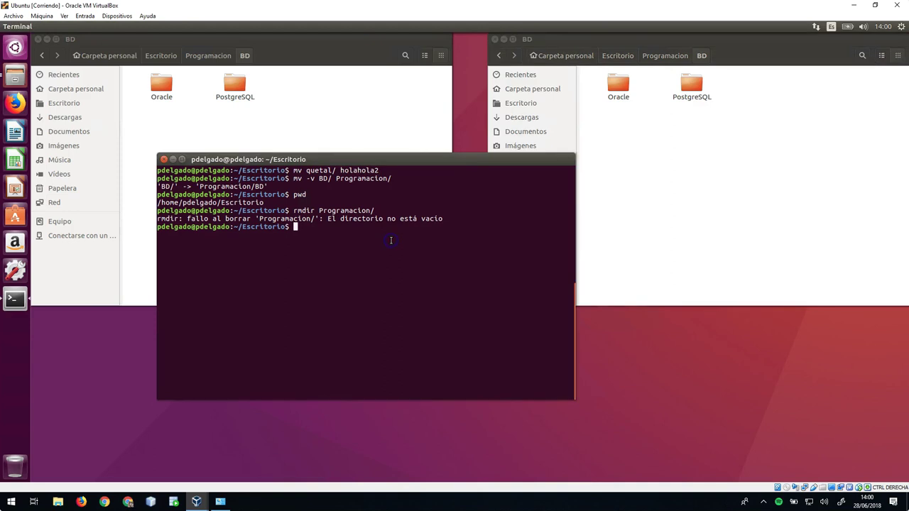
pyautogui.click(499, 54)
pyautogui.click(427, 263)
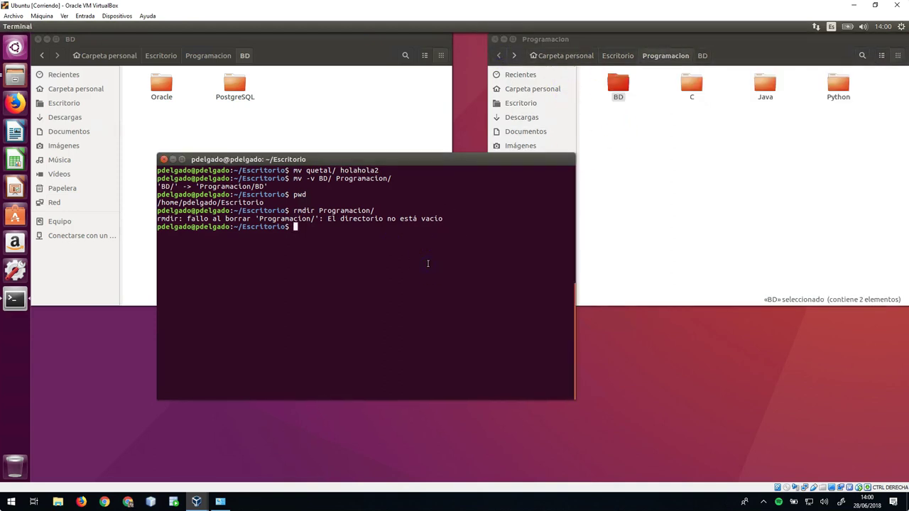
# - Change into Programacion and try rmdir -p BD, which fails because BD isn't empty
pyautogui.write('cd Pro')
pyautogui.press('Tab')
pyautogui.press('Return')
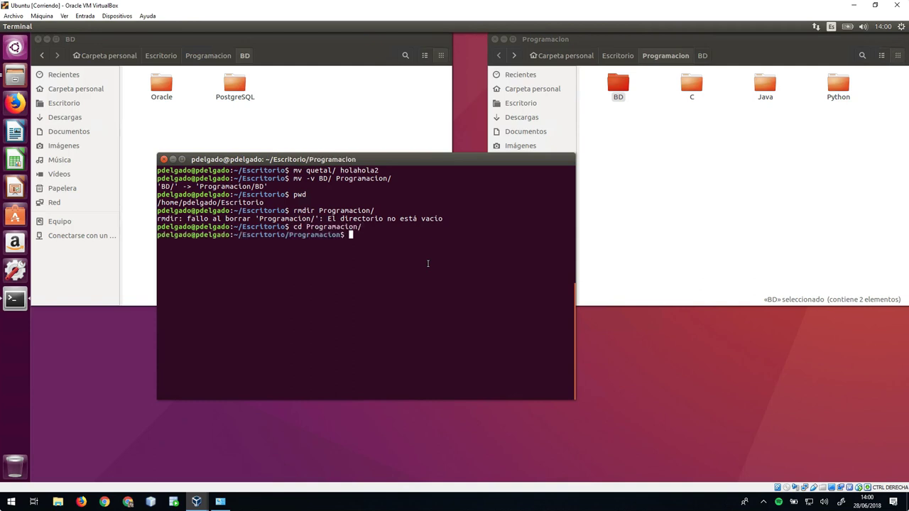
pyautogui.write('rmdir -p BD')
pyautogui.press('Return')
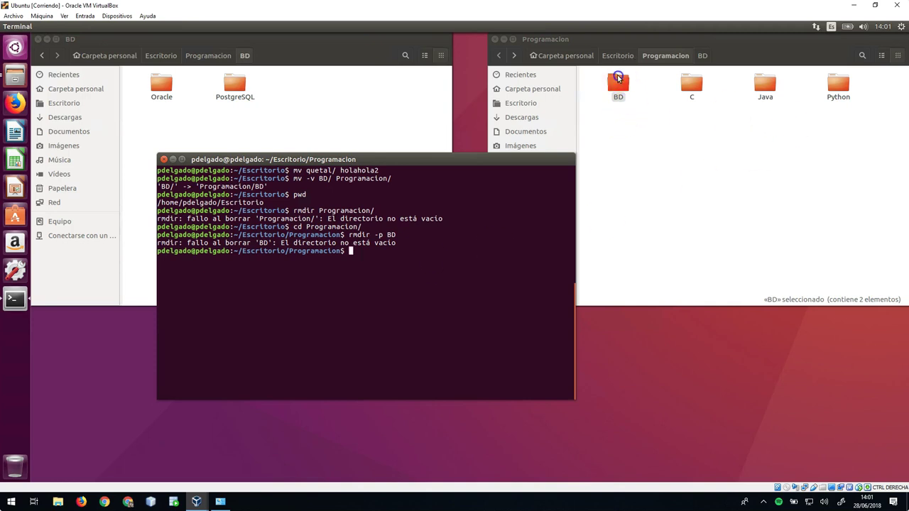
pyautogui.doubleClick(618, 78)
# - Confirm the PostgreSQL folder is empty in Files and return to Programacion
pyautogui.click(688, 82)
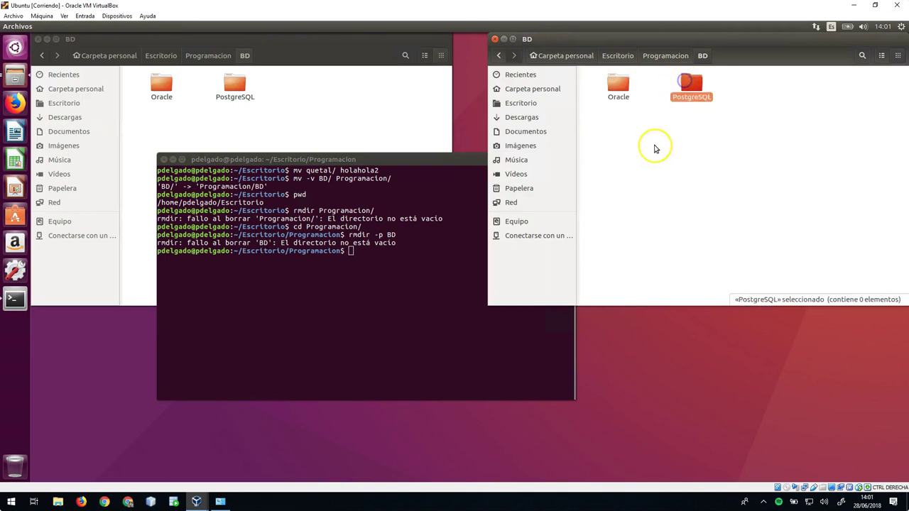
pyautogui.doubleClick(691, 85)
pyautogui.click(499, 55)
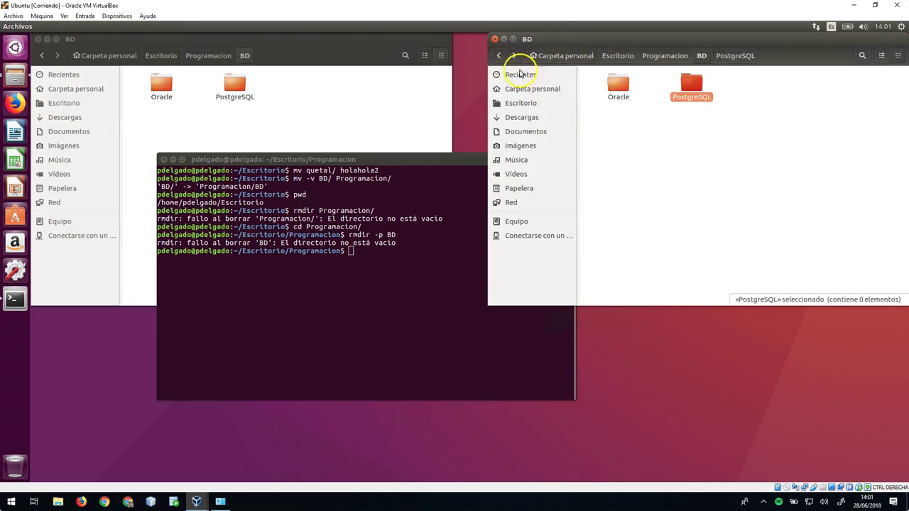
pyautogui.click(499, 55)
pyautogui.click(386, 310)
# - Remove the empty Java folder with rmdir Java/ and clear the terminal
pyautogui.press('Up')
pyautogui.press('BackSpace')
pyautogui.press('BackSpace')
pyautogui.press('BackSpace')
pyautogui.press('BackSpace')
pyautogui.press('BackSpace')
pyautogui.write('Java/')
pyautogui.press('Return')
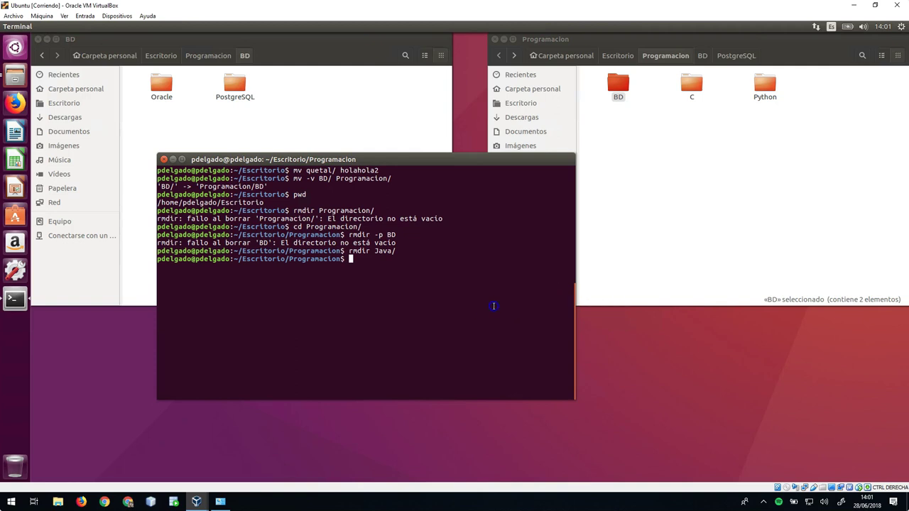
pyautogui.write('clear')
pyautogui.press('Return')
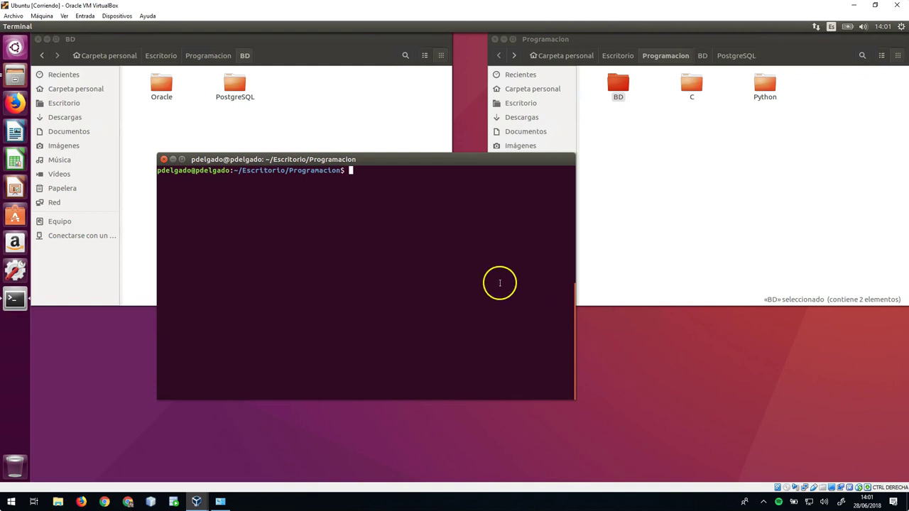
# - Go back up to Escritorio with cd ..
pyautogui.write('rm')
pyautogui.press('BackSpace')
pyautogui.press('BackSpace')
pyautogui.press('BackSpace')
pyautogui.write('cd ..')
pyautogui.press('Return')
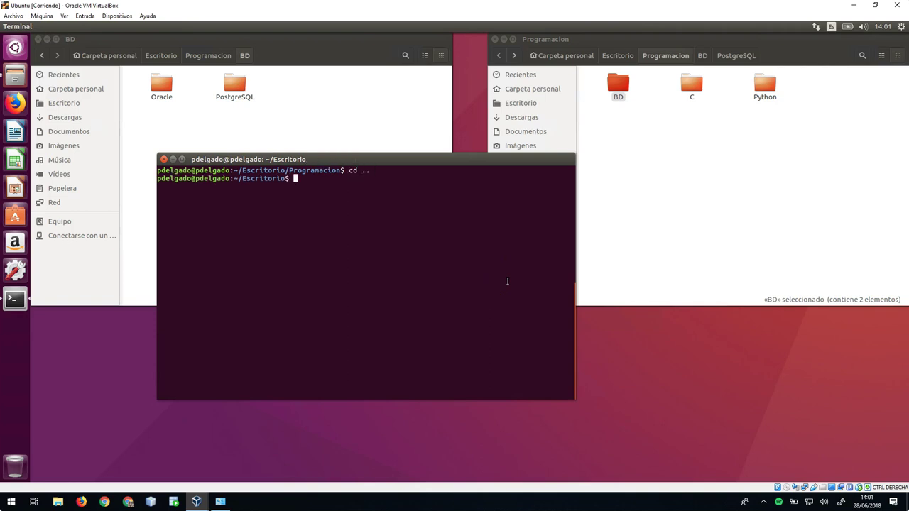
# - Try removing Programacion with rm and then rm -f, both failing
pyautogui.write('rm Pr')
pyautogui.press('Tab')
pyautogui.press('Return')
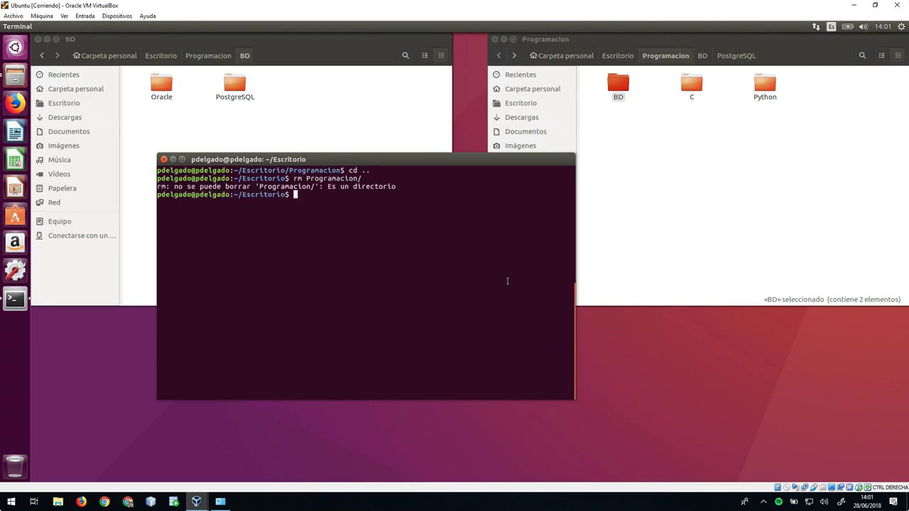
pyautogui.press('Up')
pyautogui.press('Left')
pyautogui.press('Left')
pyautogui.press('Left')
pyautogui.press('Left')
pyautogui.press('Left')
pyautogui.press('Left')
pyautogui.press('Left')
pyautogui.press('Left')
pyautogui.press('Left')
pyautogui.press('Left')
pyautogui.press('Left')
pyautogui.press('Left')
pyautogui.press('Left')
pyautogui.write('-f')
pyautogui.press('Return')
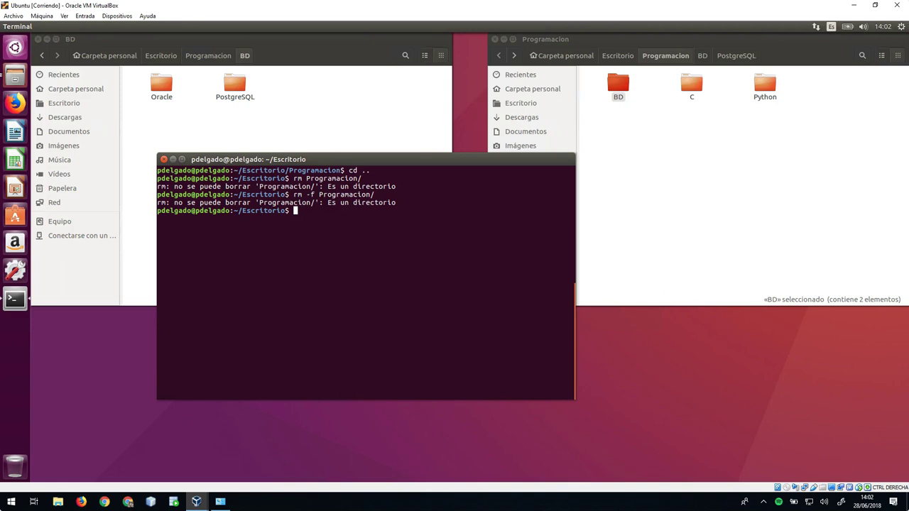
# - Delete Programacion and all its contents with rm -r Programacion/
pyautogui.write('rm -r Pr')
pyautogui.press('Tab')
pyautogui.press('Return')
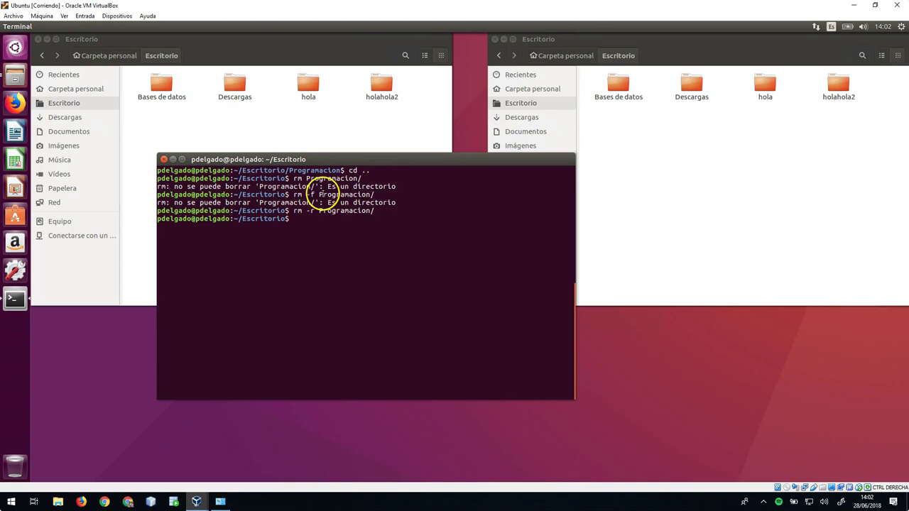
# - Highlight the -r option, close both Files windows, and clear the terminal
pyautogui.moveTo(319, 194); pyautogui.dragTo(372, 194)
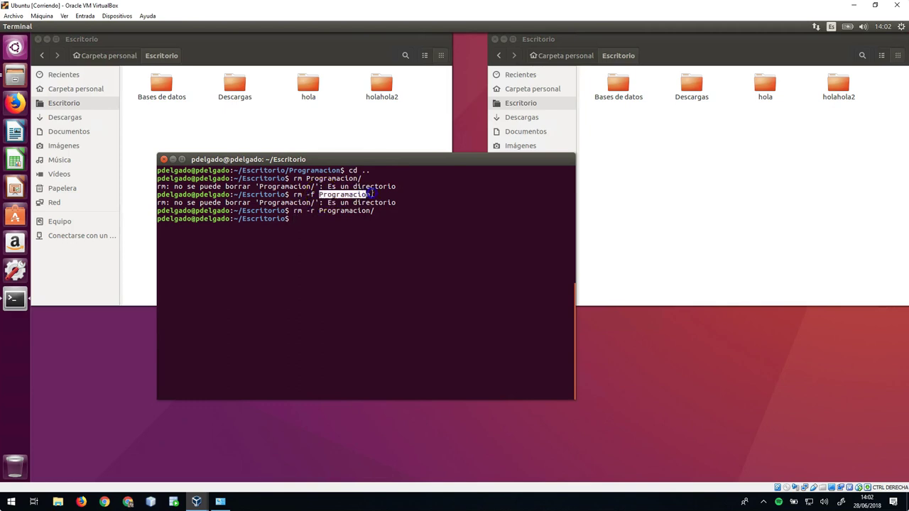
pyautogui.doubleClick(310, 211)
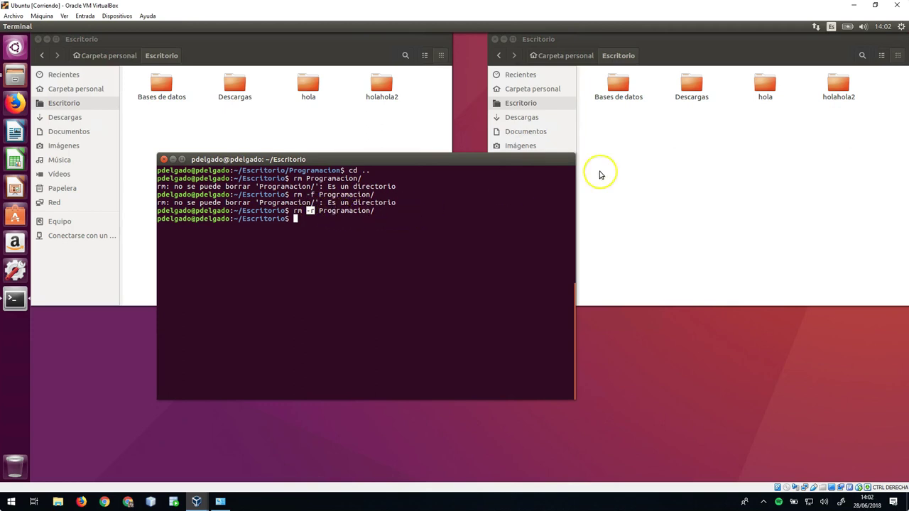
pyautogui.click(41, 40)
pyautogui.click(495, 39)
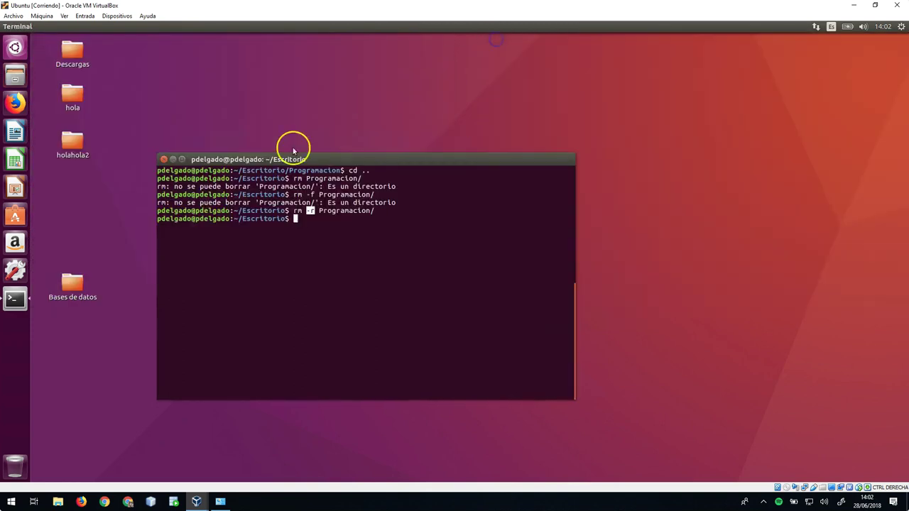
pyautogui.click(419, 266)
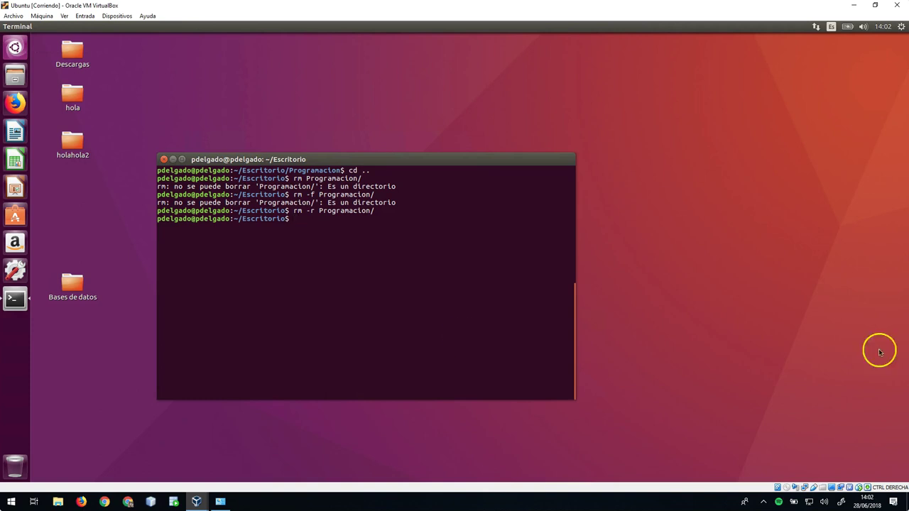
pyautogui.write('clear')
pyautogui.press('Return')
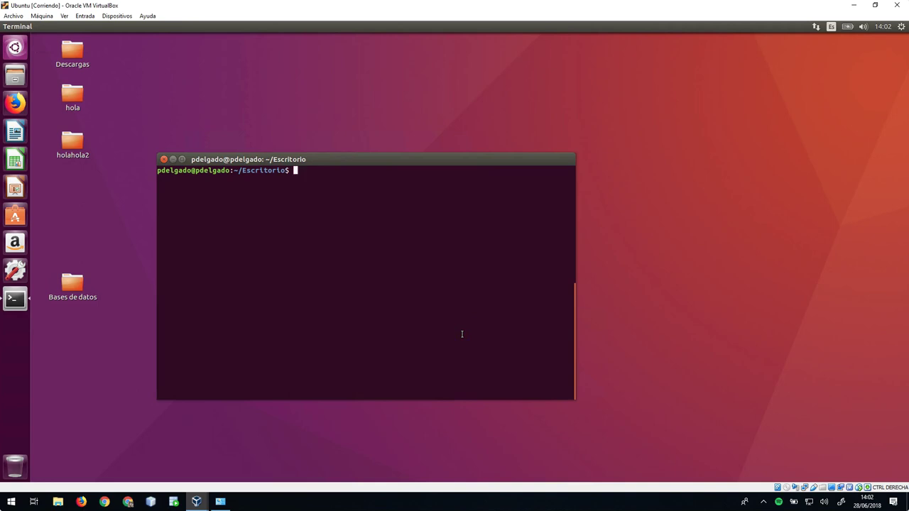
# - Install tree with sudo apt install tree, entering the administrator password, then clear the screen
pyautogui.write('sudo apt install tree')
pyautogui.press('Return')
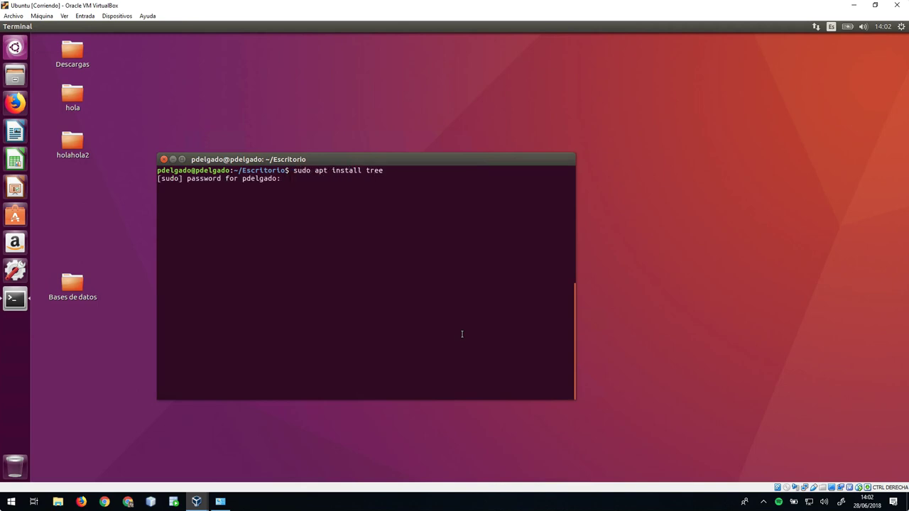
pyautogui.press('Return')
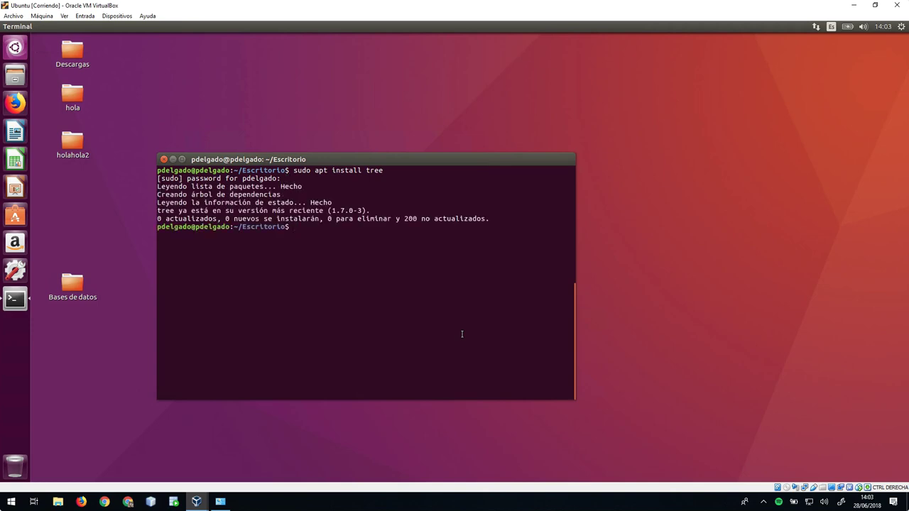
pyautogui.write('clear')
pyautogui.press('Return')
# - Show the Escritorio folder tree, then move up with cd .. and run tree on the home folder
pyautogui.write('tree')
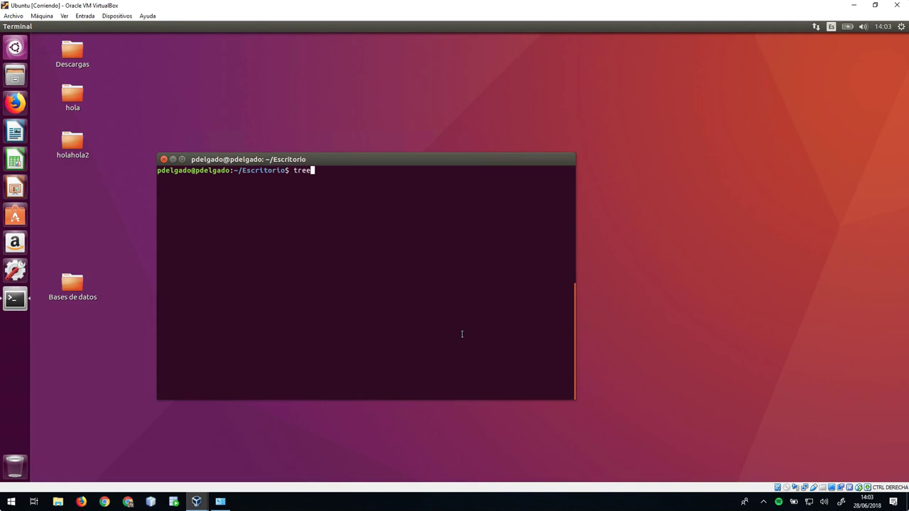
pyautogui.press('Return')
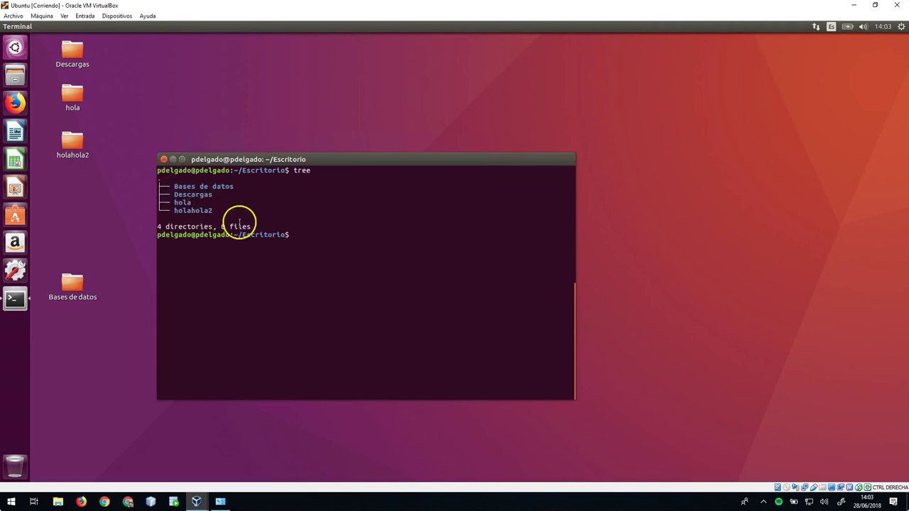
pyautogui.write('cd')
pyautogui.write('..')
pyautogui.press('Return')
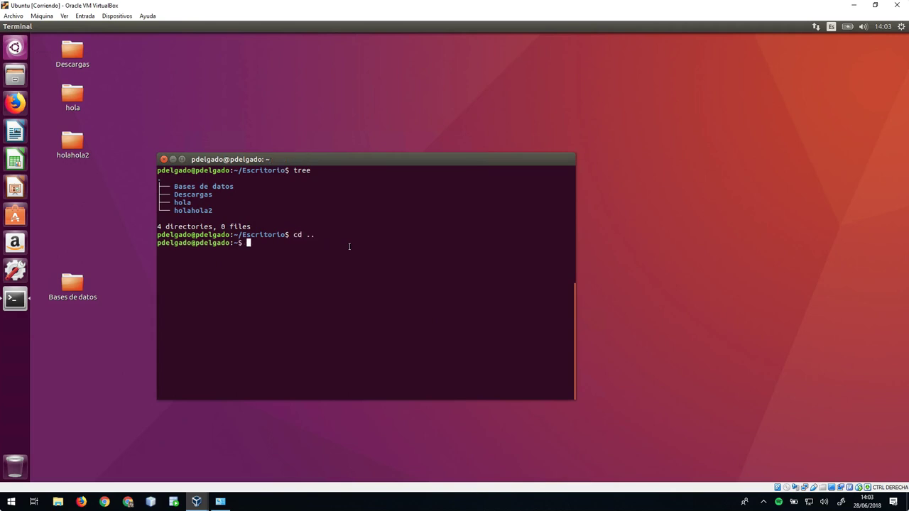
pyautogui.write('tree')
pyautogui.press('Return')
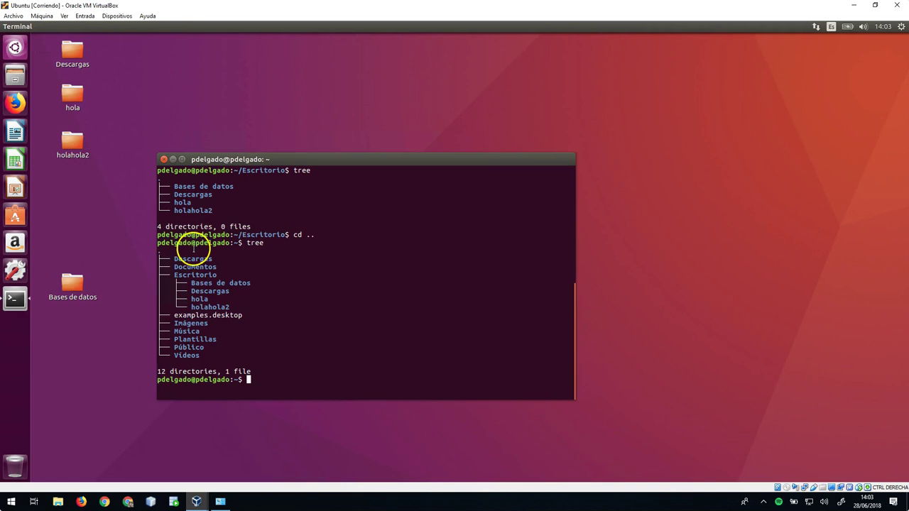
# - Highlight the Escritorio branch in the tree output, then list the home folder with ls -l
pyautogui.moveTo(174, 275); pyautogui.dragTo(242, 306)
pyautogui.click(234, 316)
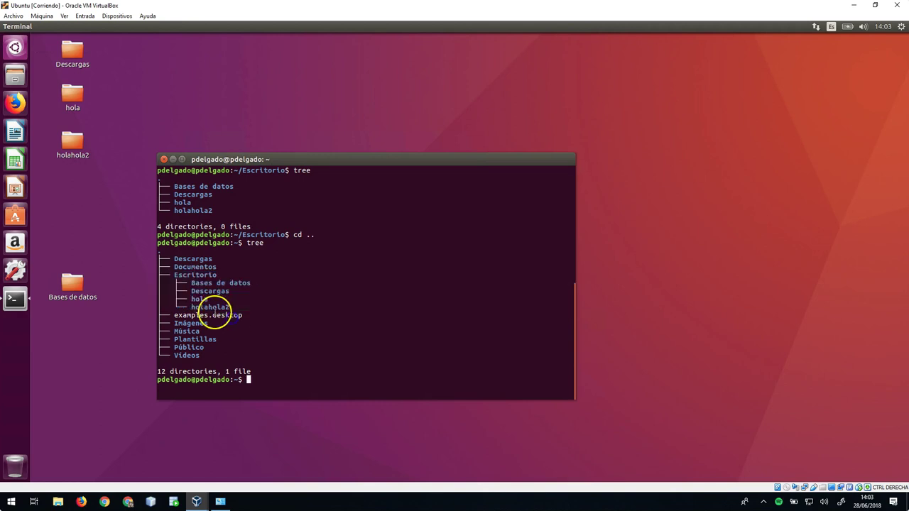
pyautogui.write('ls -l')
pyautogui.press('Return')
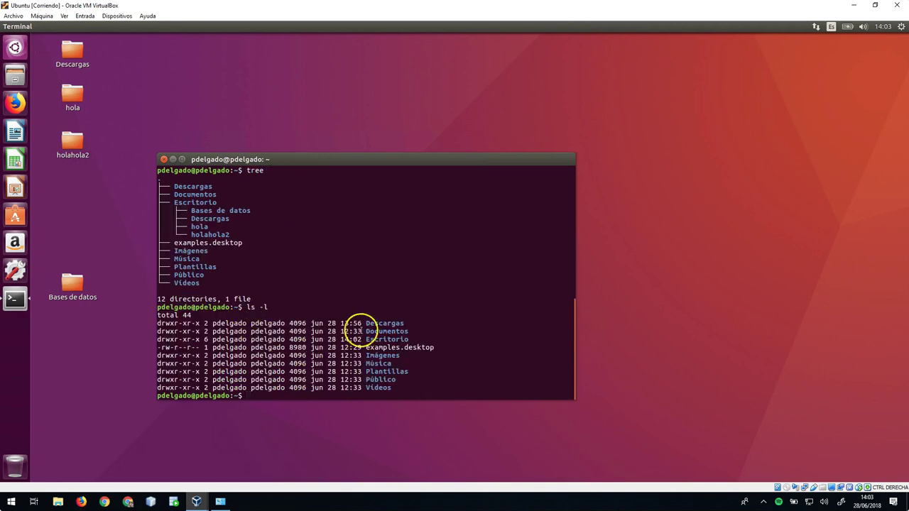